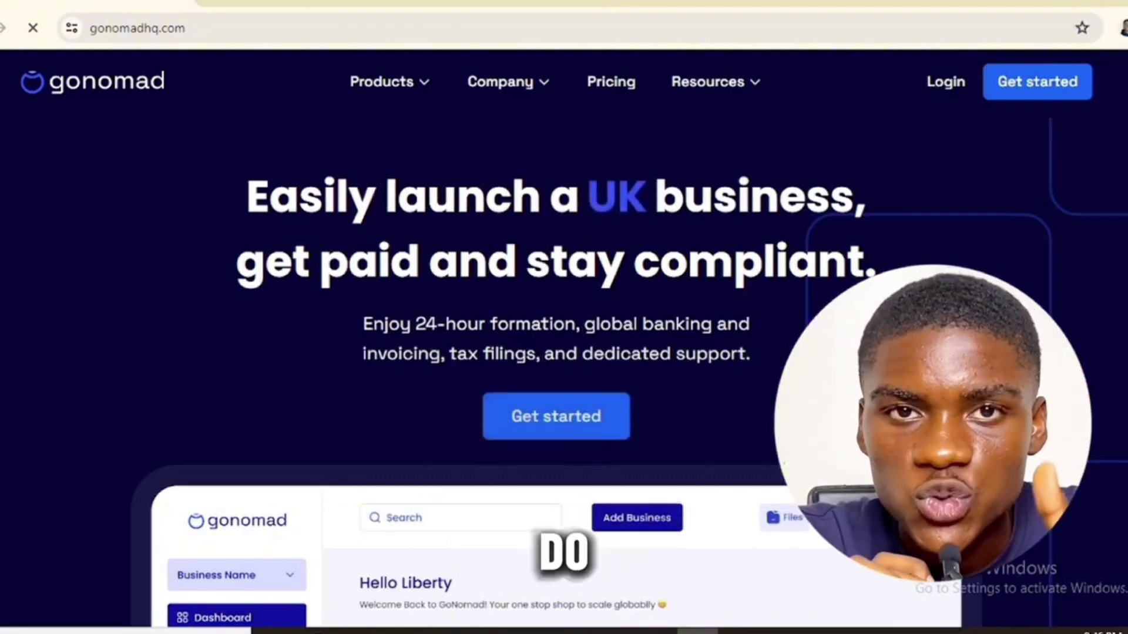
scroll(564, 353, down, 10)
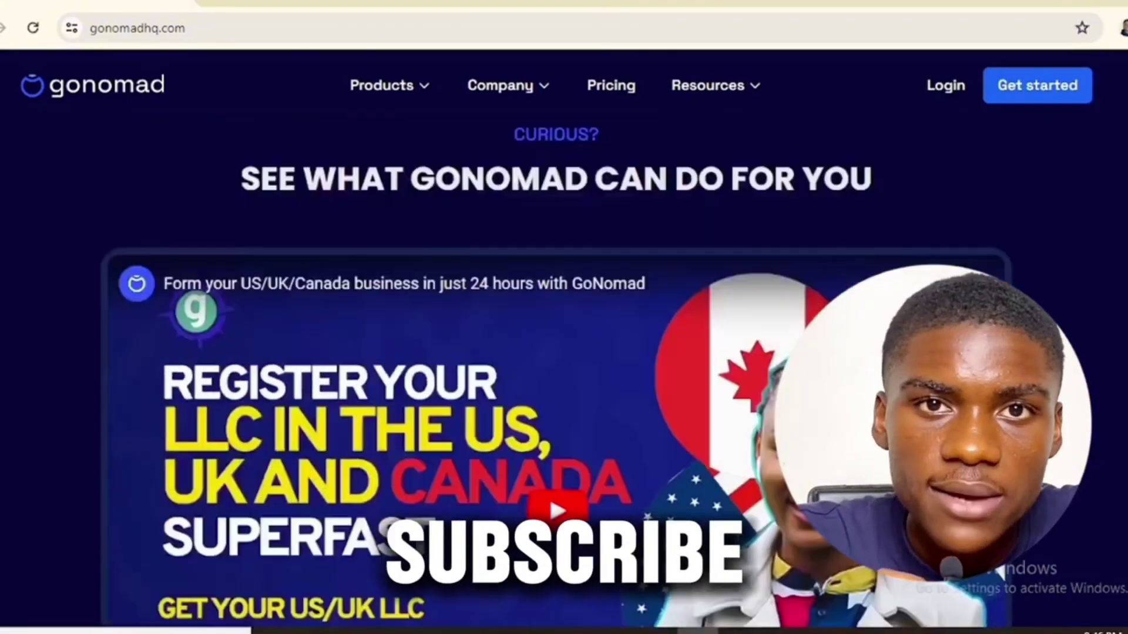
scroll(564, 353, up, 8)
scroll(564, 353, down, 1)
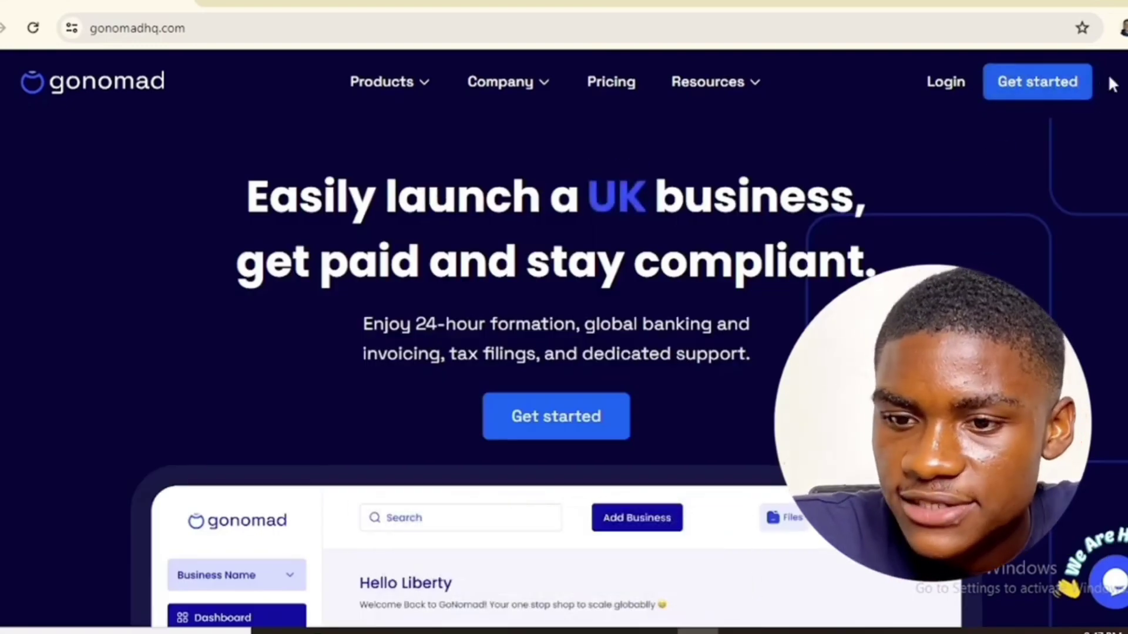
Start sign-up, accept the Terms of Service and Privacy Policy, and register with a Google account
click(1055, 98)
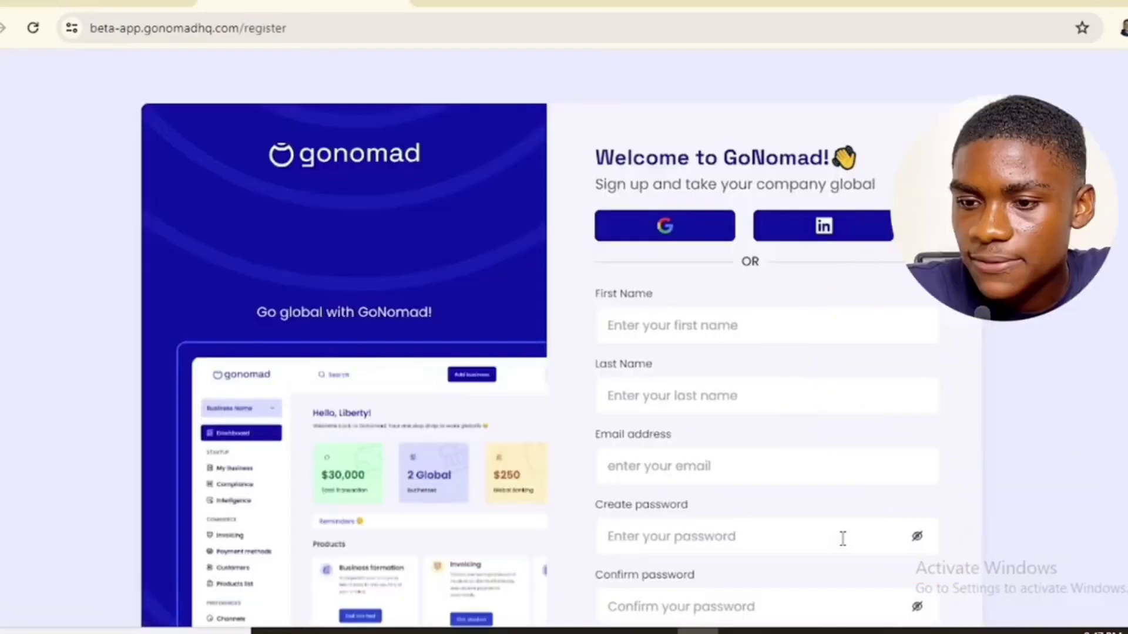
scroll(622, 333, down, 2)
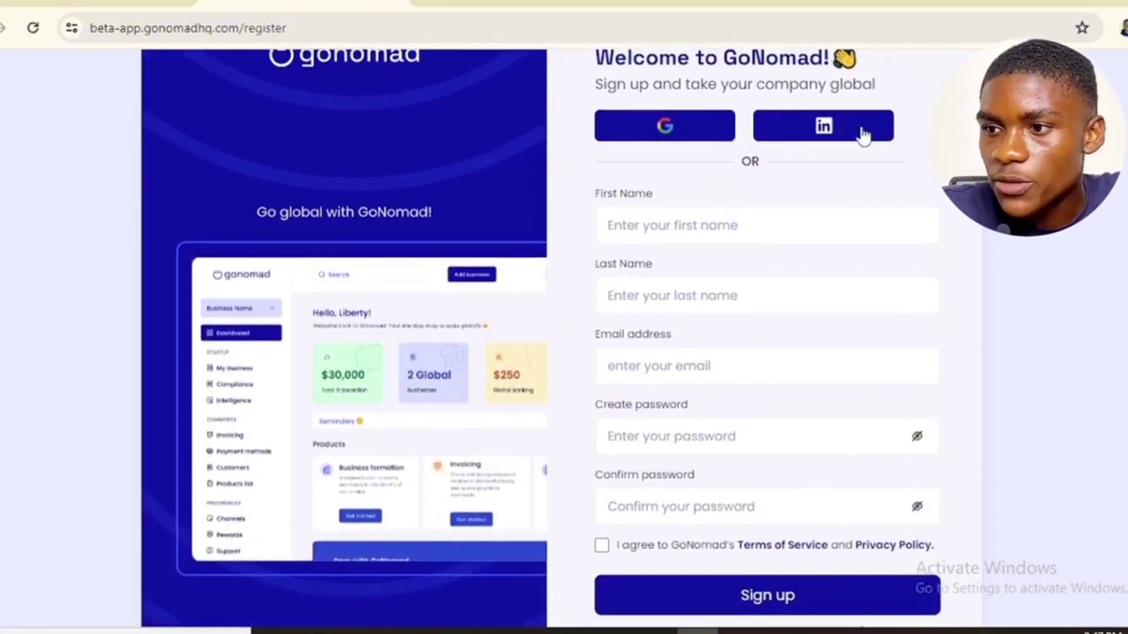
scroll(861, 131, up, 1)
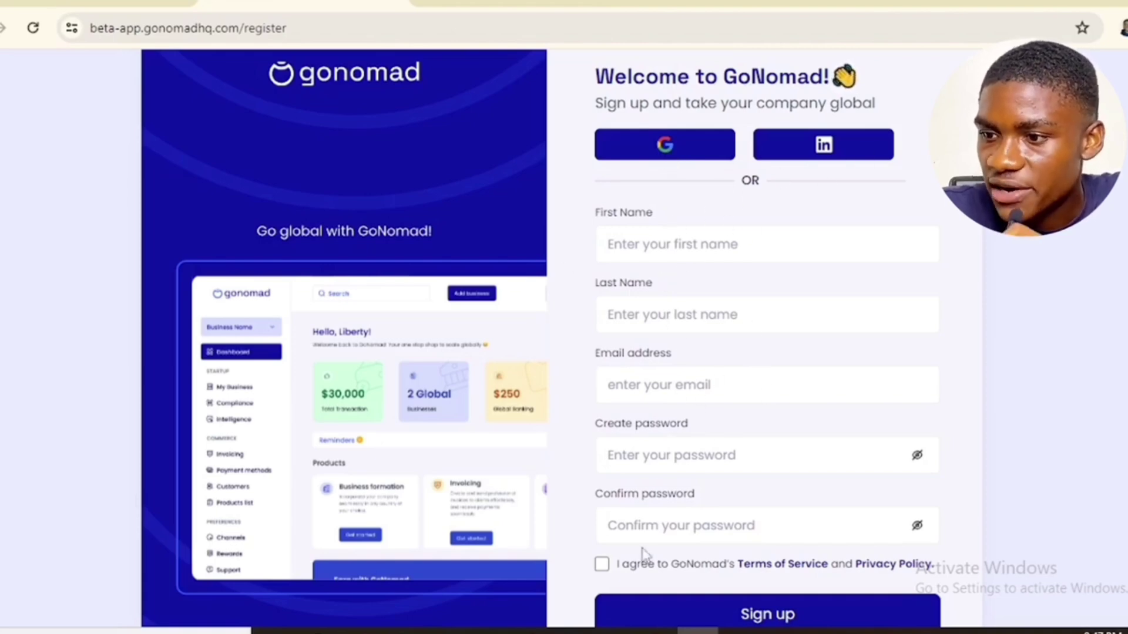
click(600, 566)
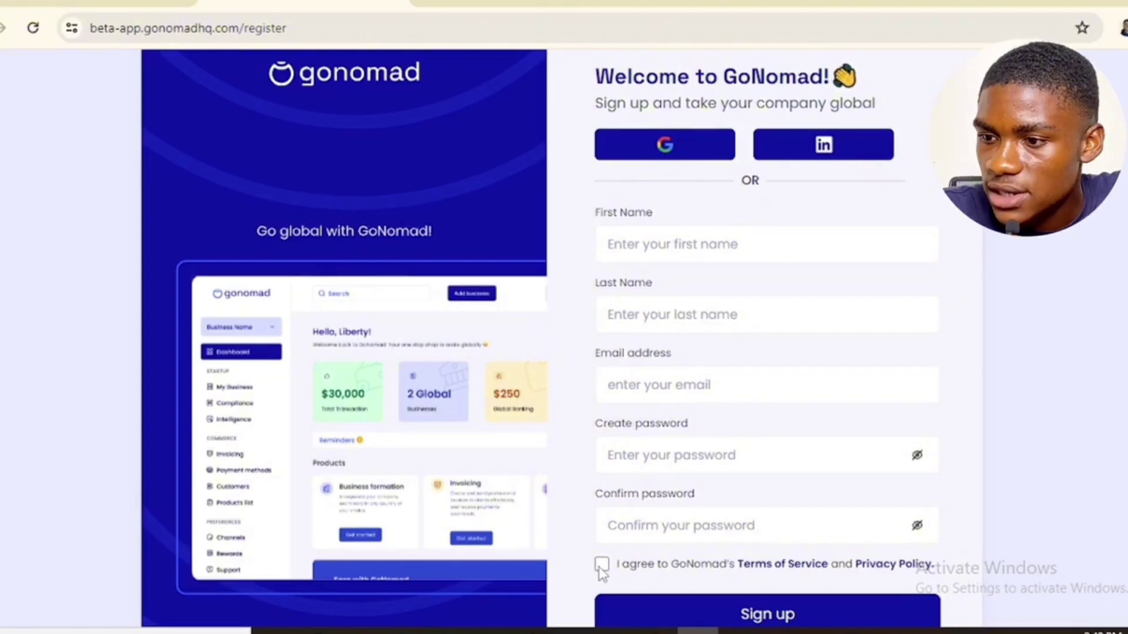
scroll(764, 352, down, 2)
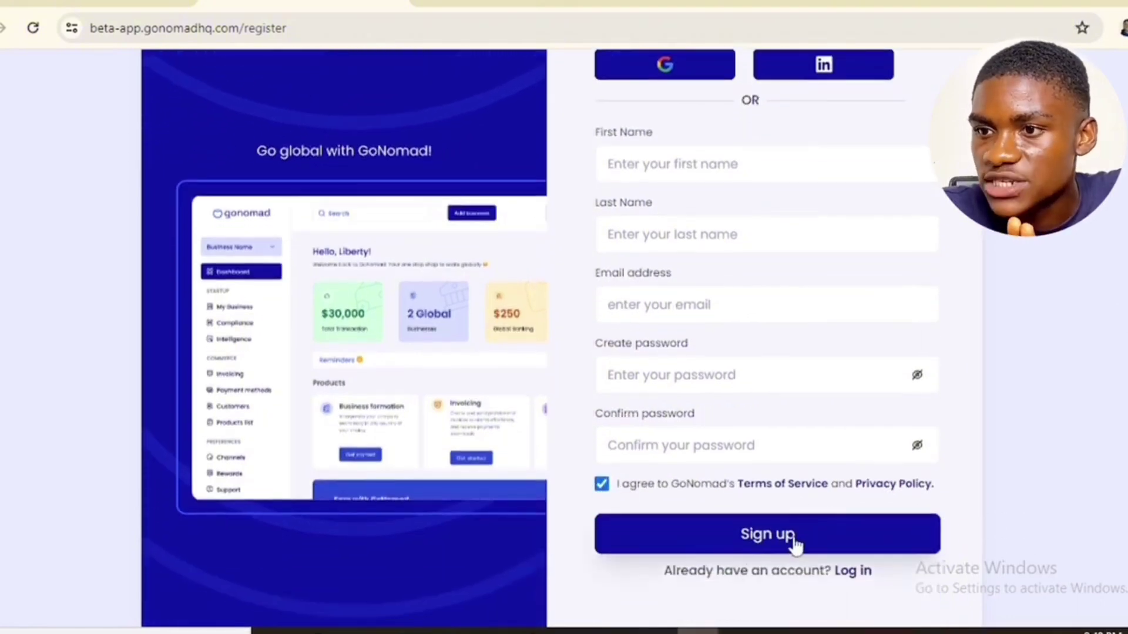
click(796, 546)
scroll(667, 294, up, 3)
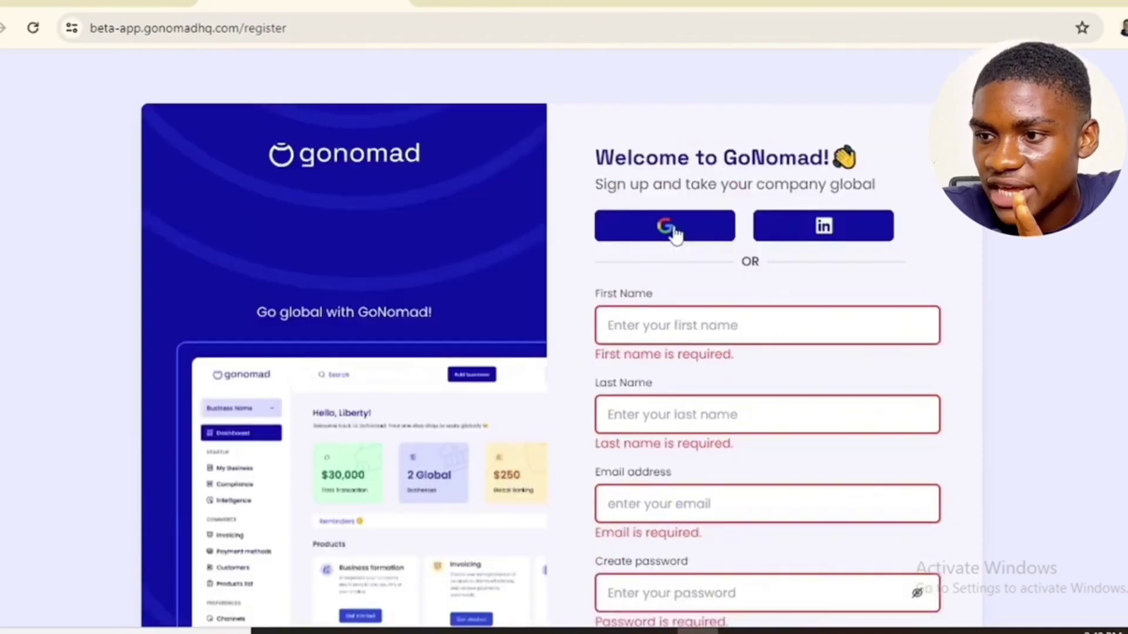
click(668, 225)
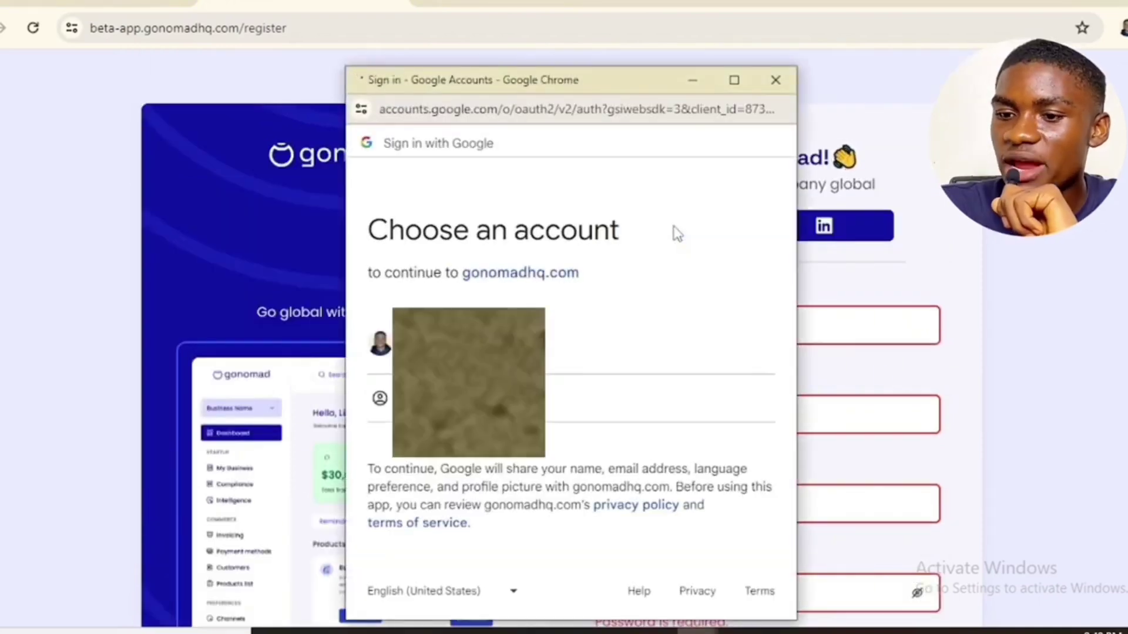
click(681, 342)
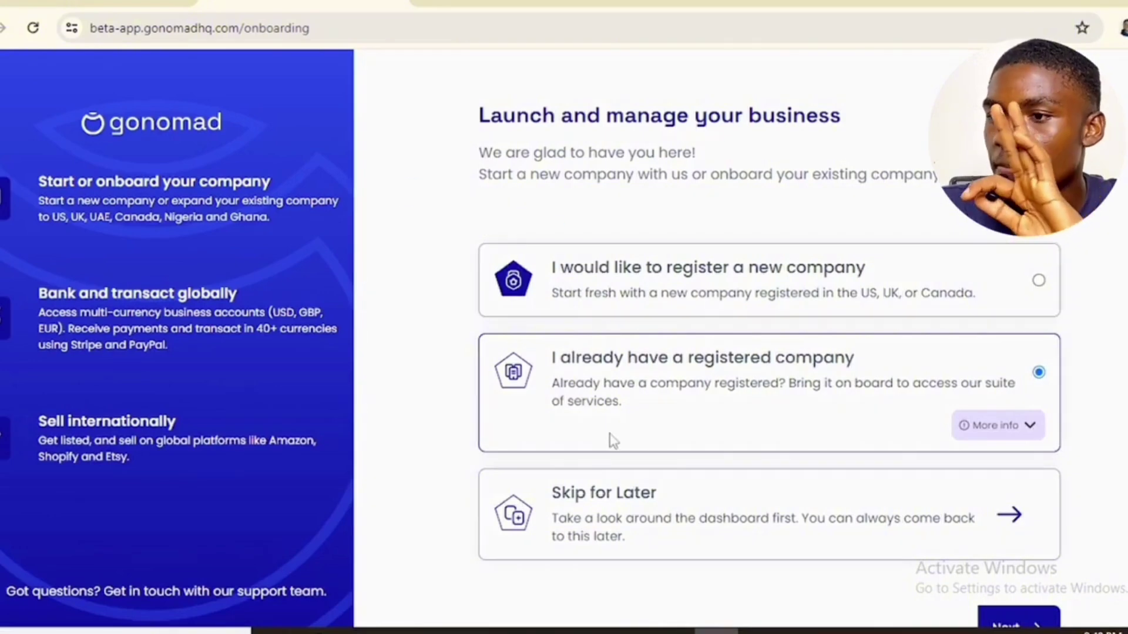
Choose to register a new company and continue
scroll(769, 352, down, 1)
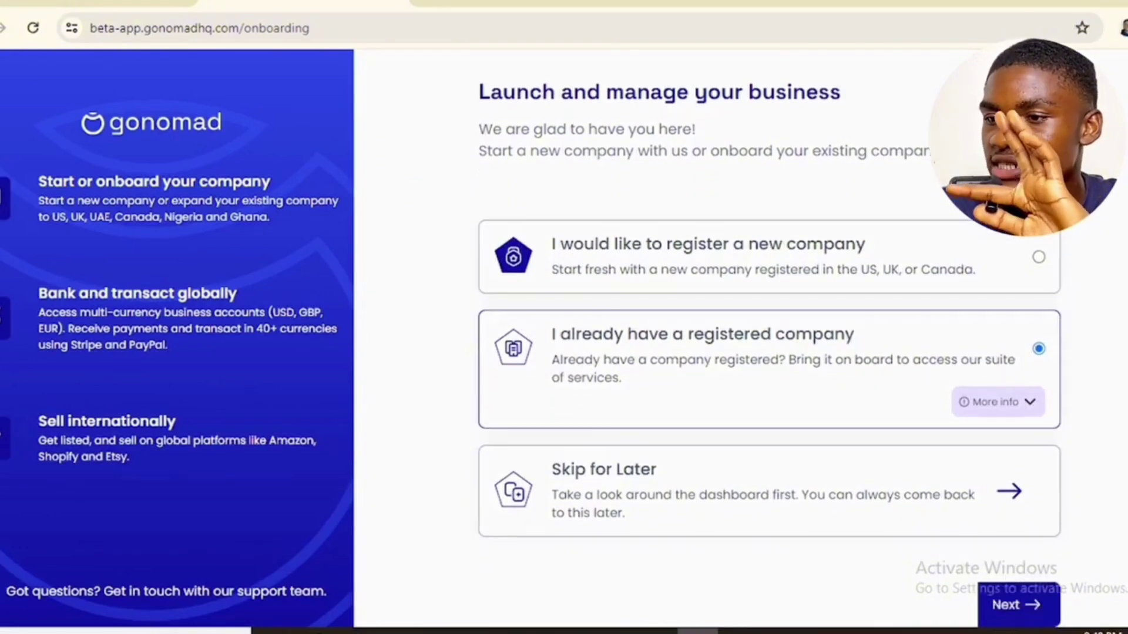
click(977, 244)
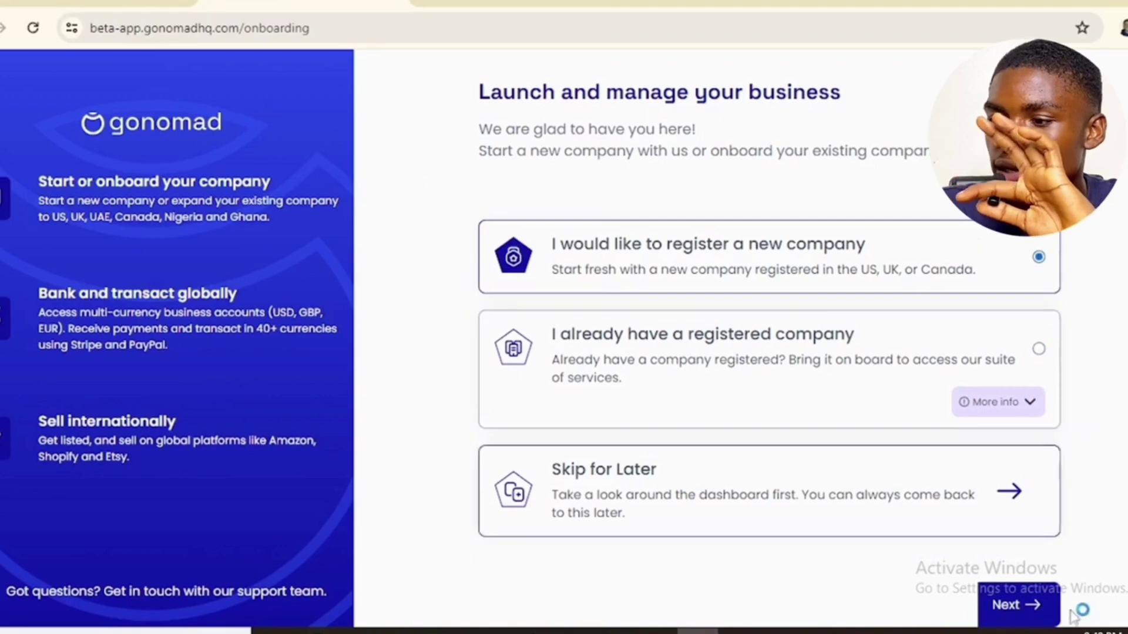
click(1039, 613)
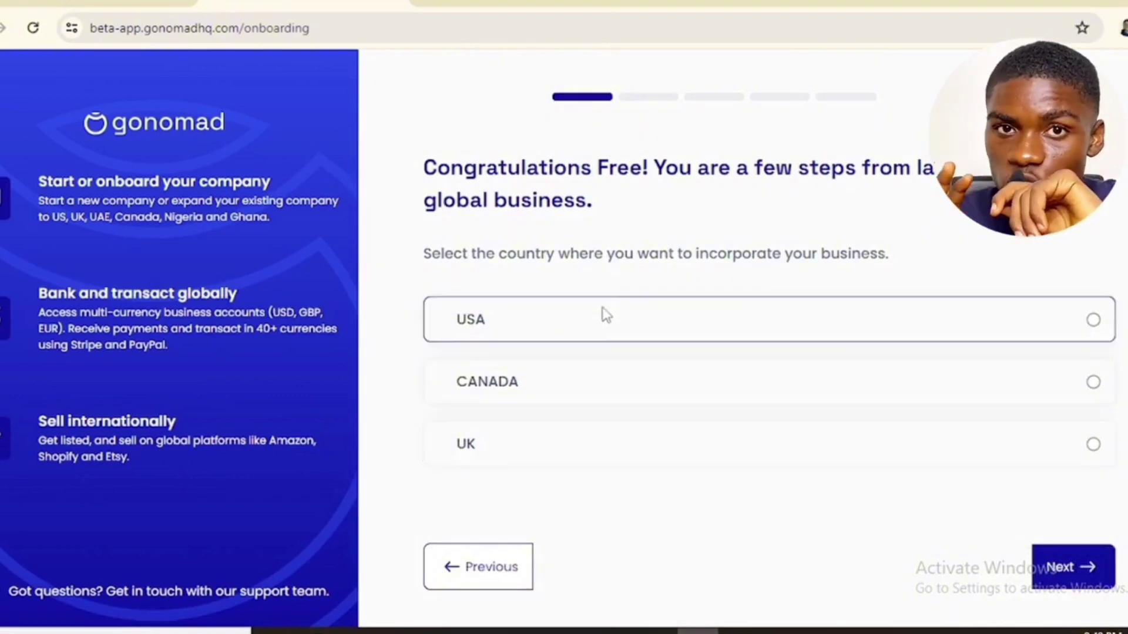
Pick USA as the incorporation country and Kentucky as the state
click(605, 316)
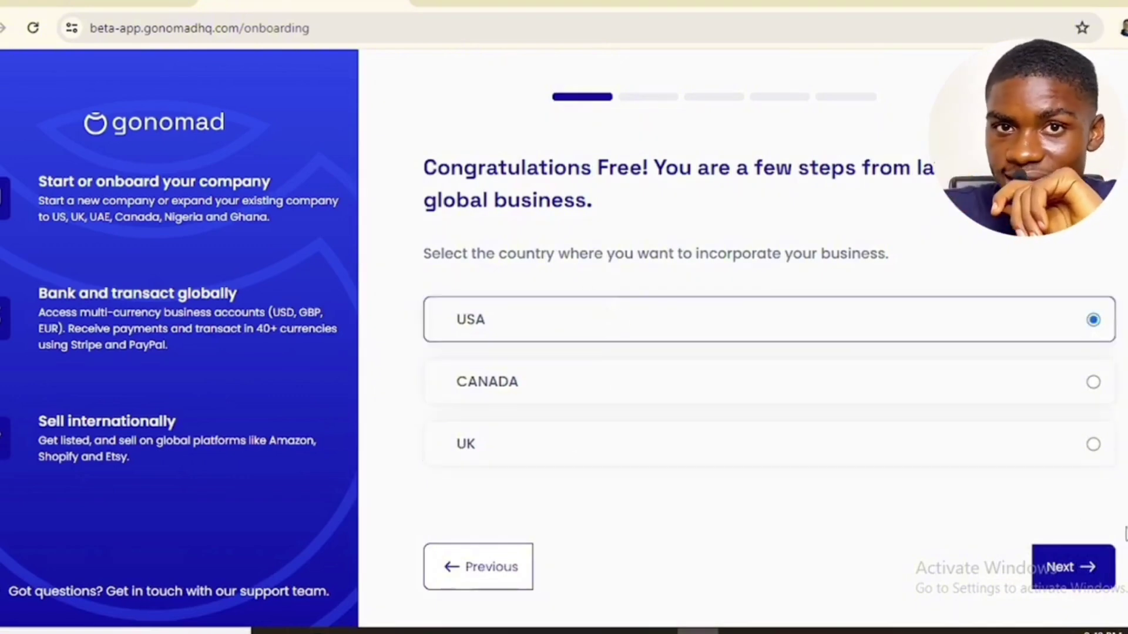
click(1097, 566)
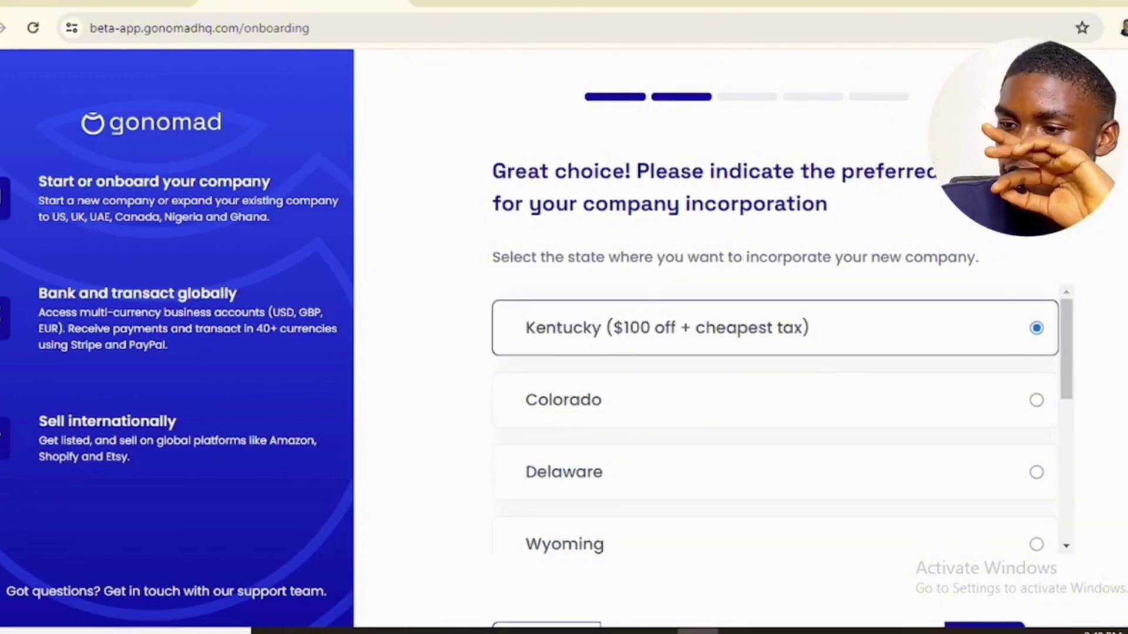
scroll(999, 570, down, 2)
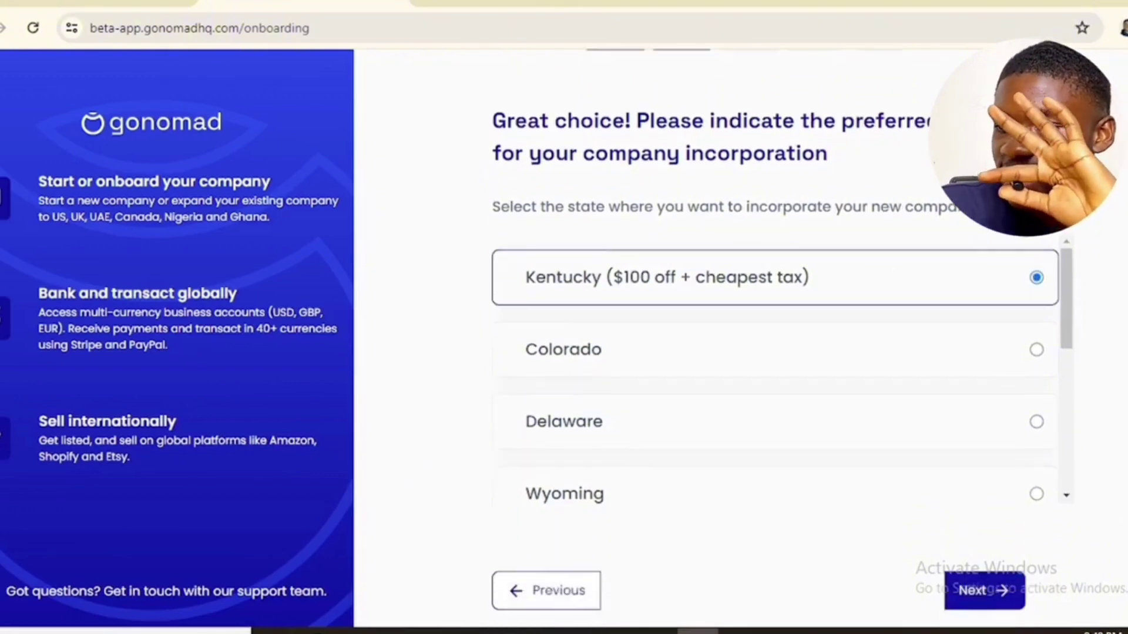
click(993, 573)
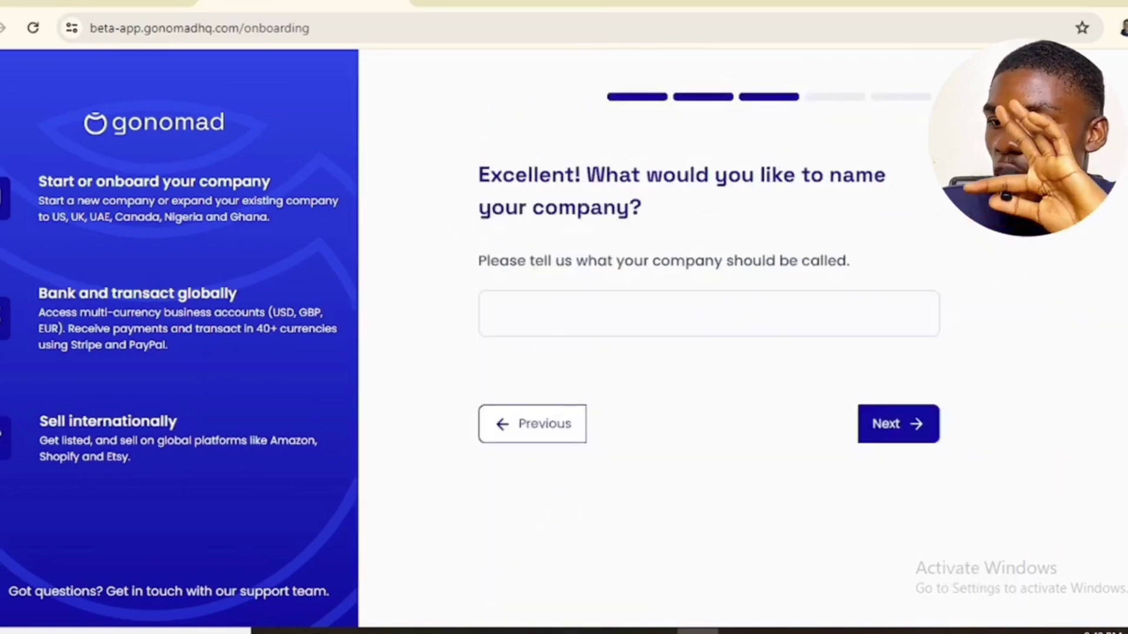
Enter the company name, set the industry to Ecommerce, and add a phone number
click(537, 311)
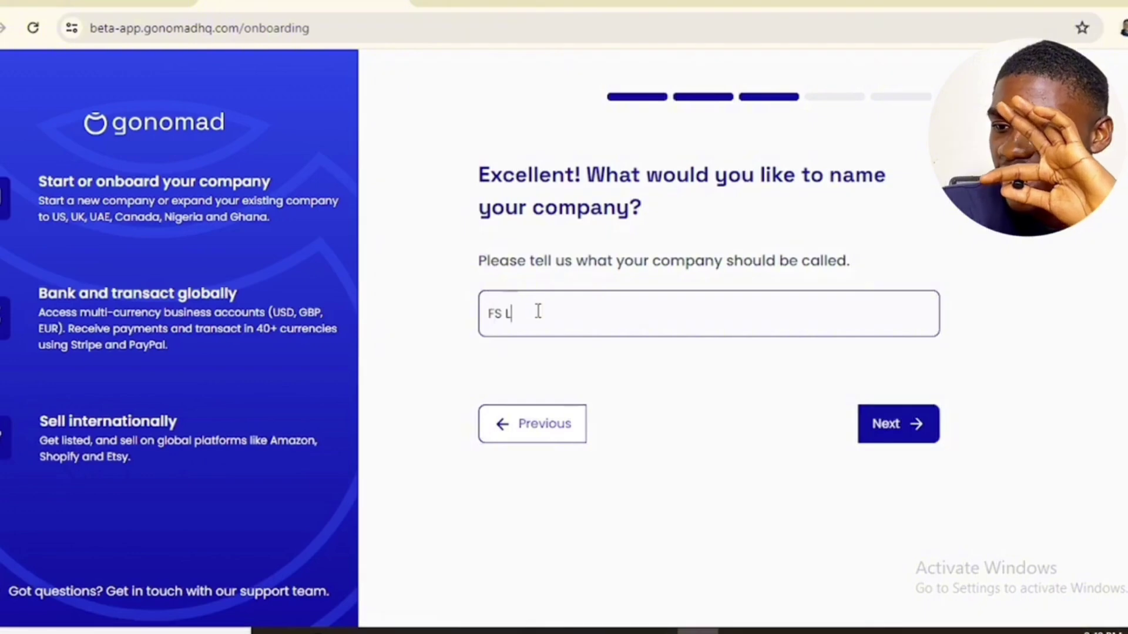
click(905, 424)
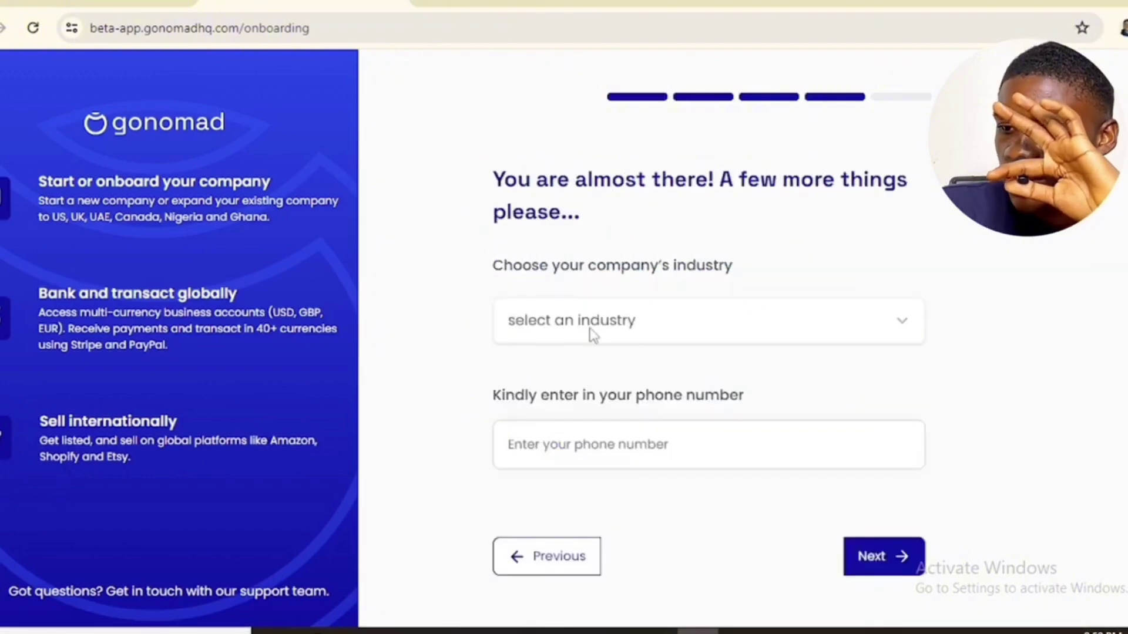
click(895, 319)
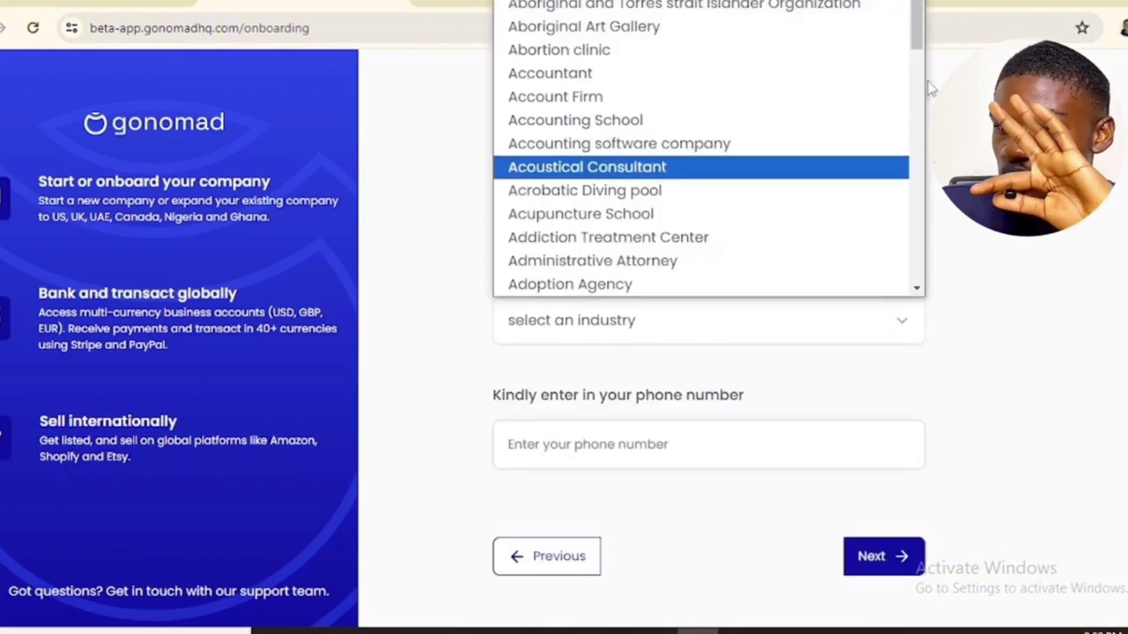
scroll(635, 60, down, 10)
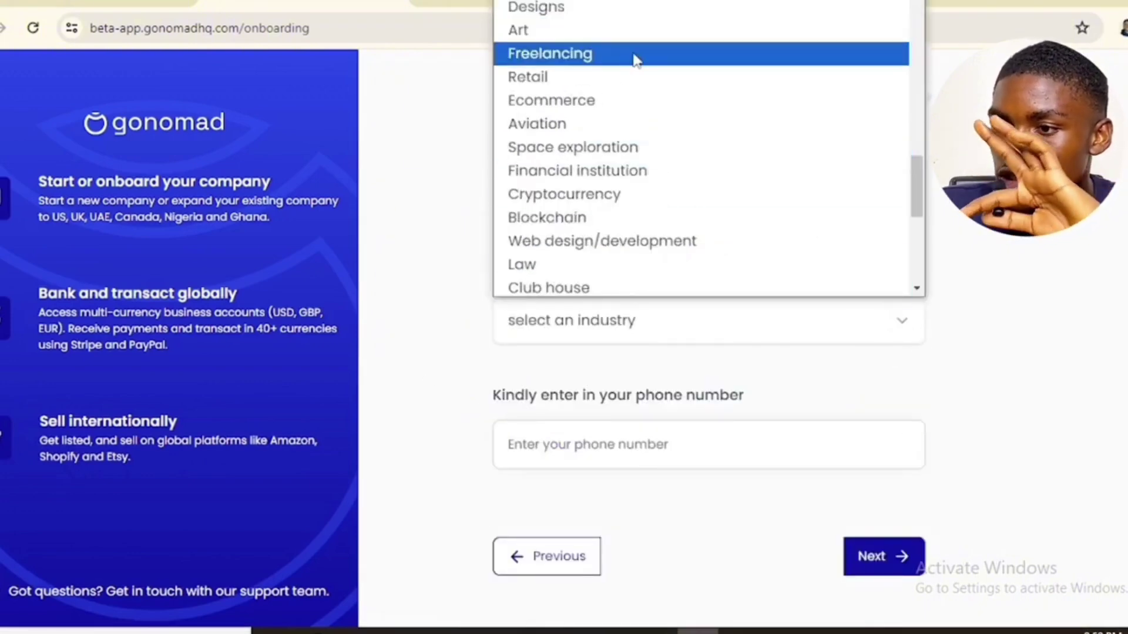
click(604, 114)
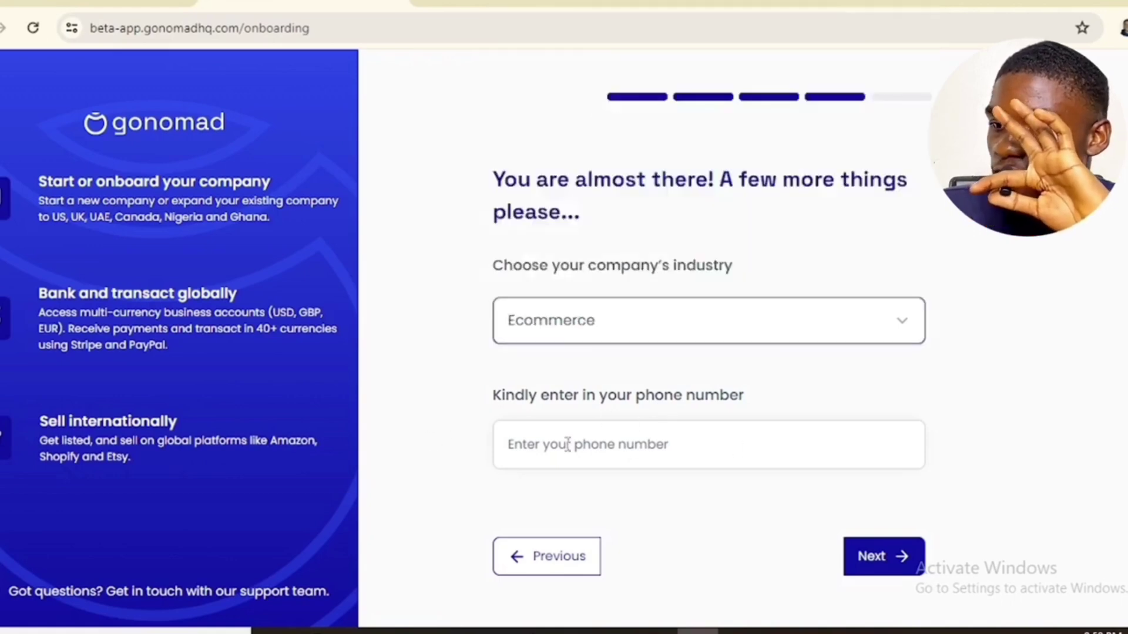
click(625, 438)
text(11111111111111)
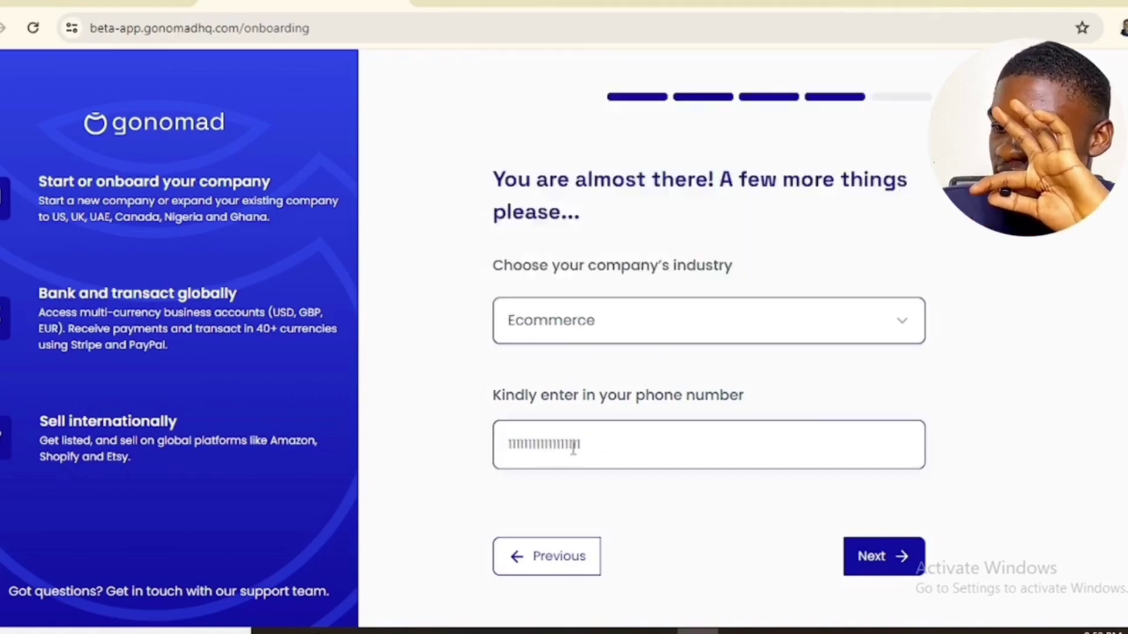
click(894, 568)
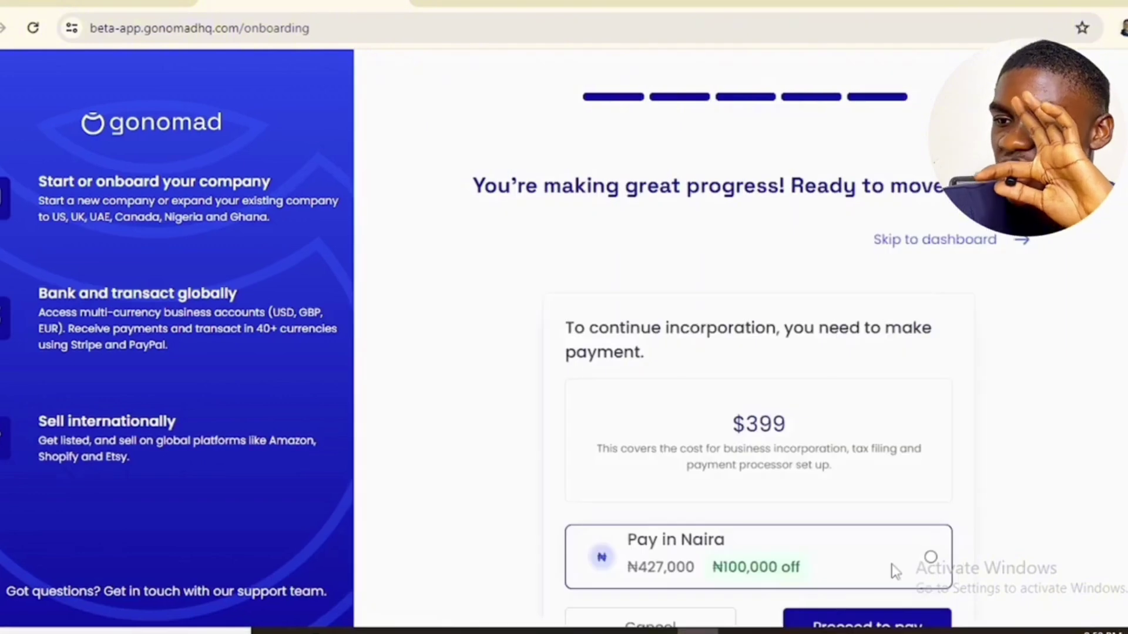
Choose to pay the $399 fee in Naira and proceed to payment
scroll(771, 357, down, 1)
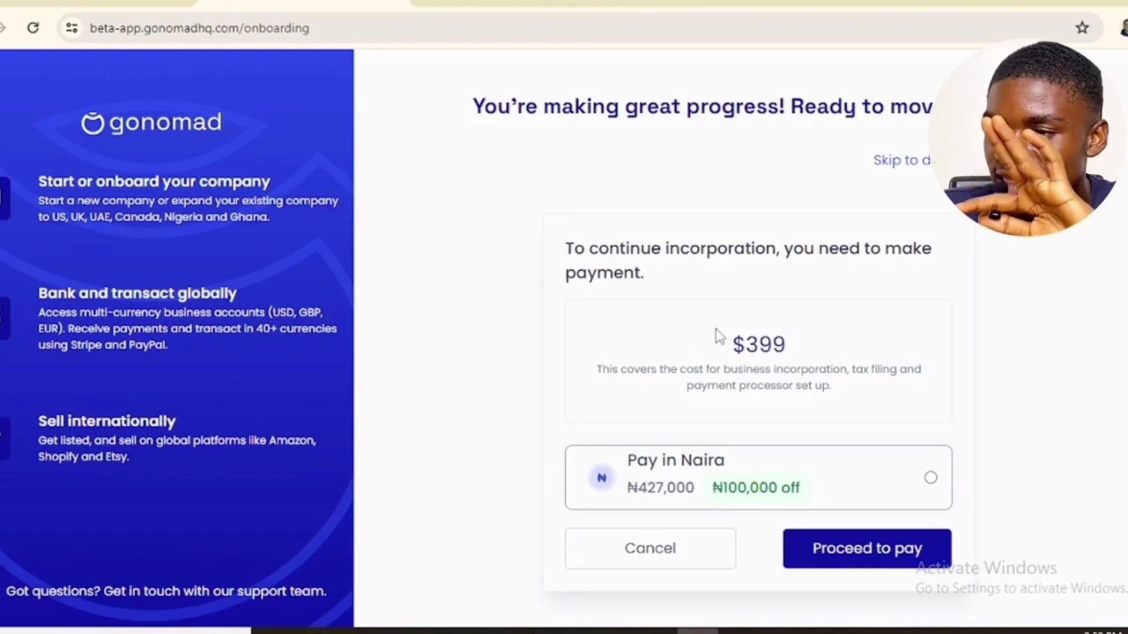
drag(717, 336, 786, 370)
click(799, 370)
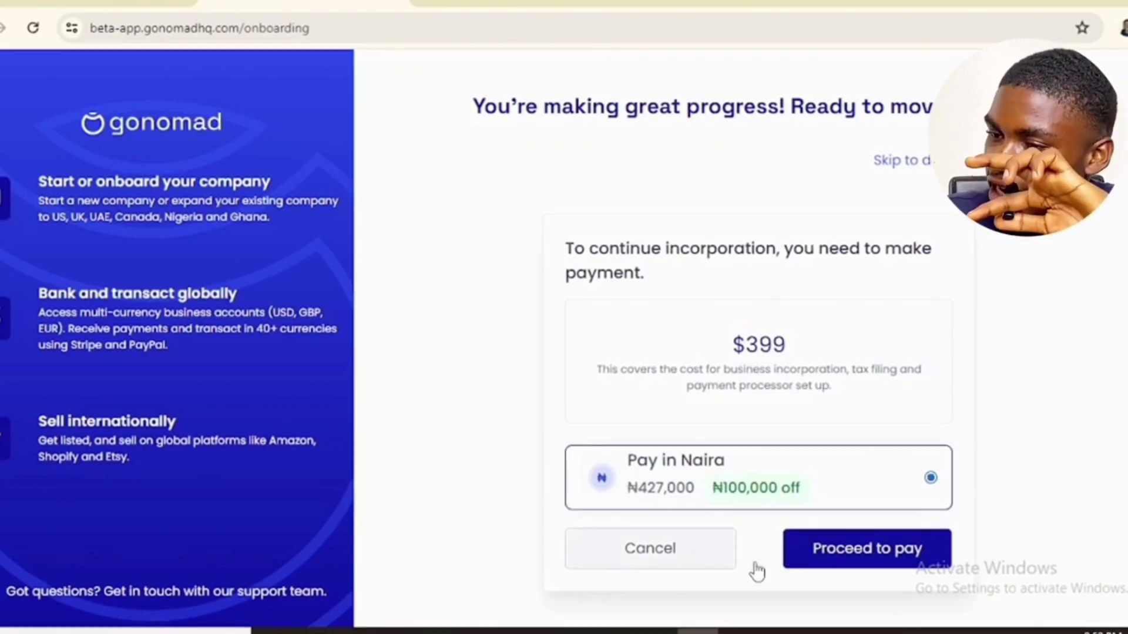
click(889, 550)
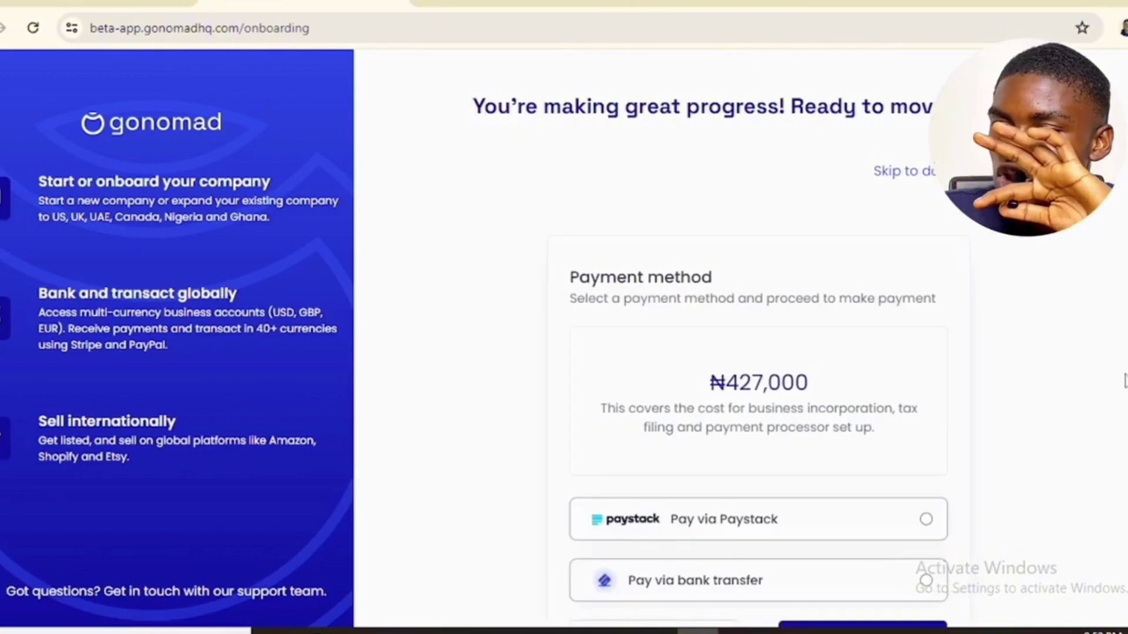
scroll(757, 352, down, 2)
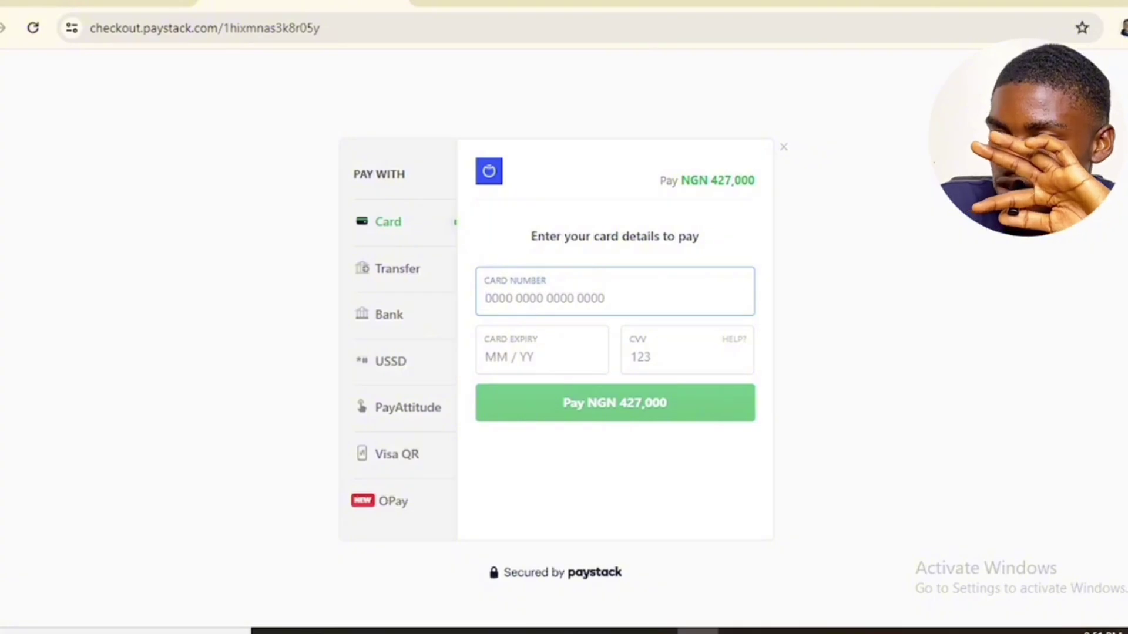
key(alt+Left)
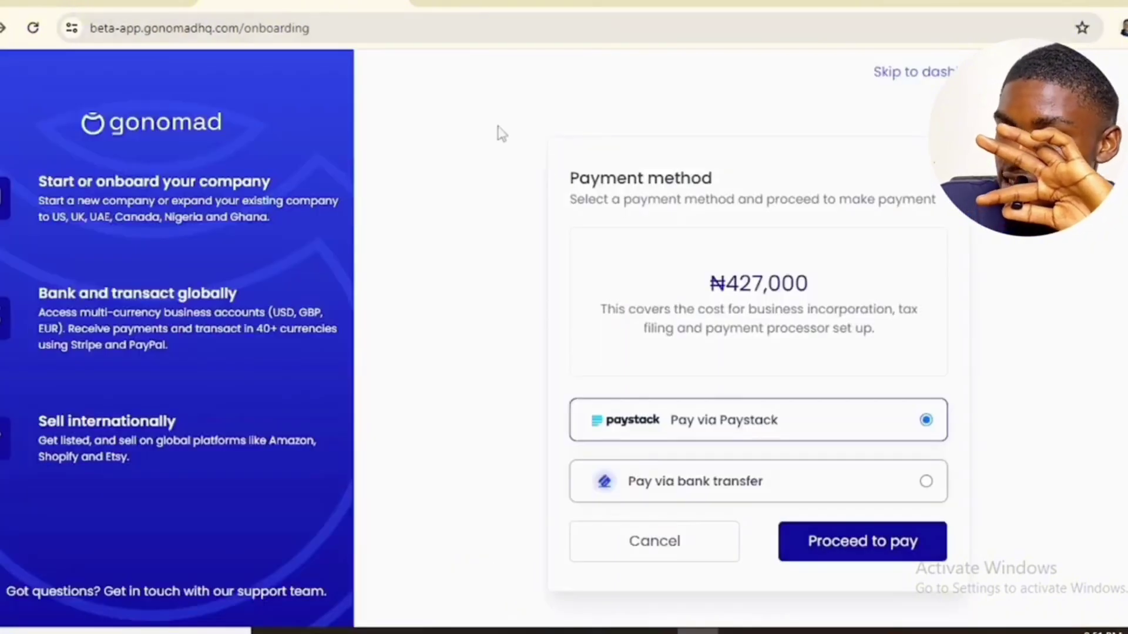
Pay the ₦427,000 by bank transfer and confirm the payment was made
click(723, 496)
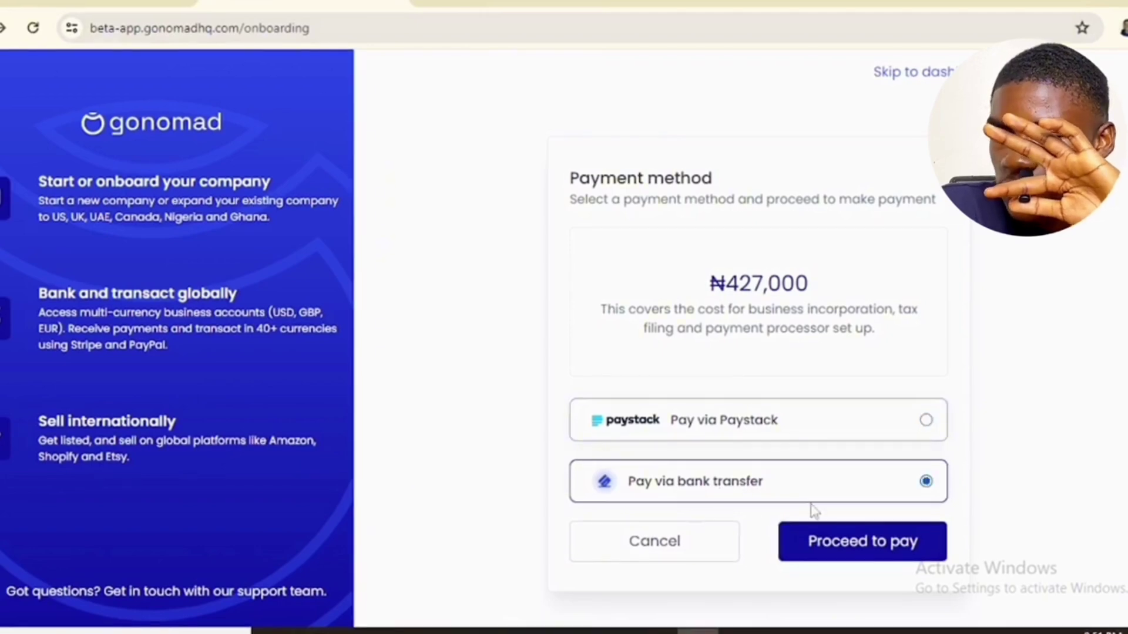
click(851, 556)
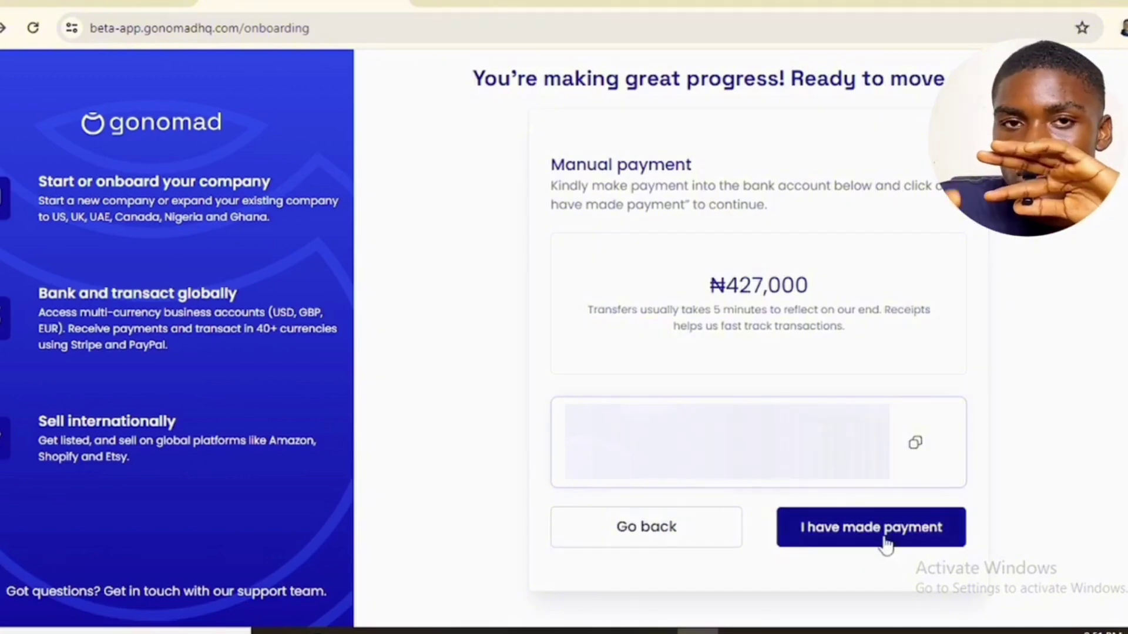
click(848, 530)
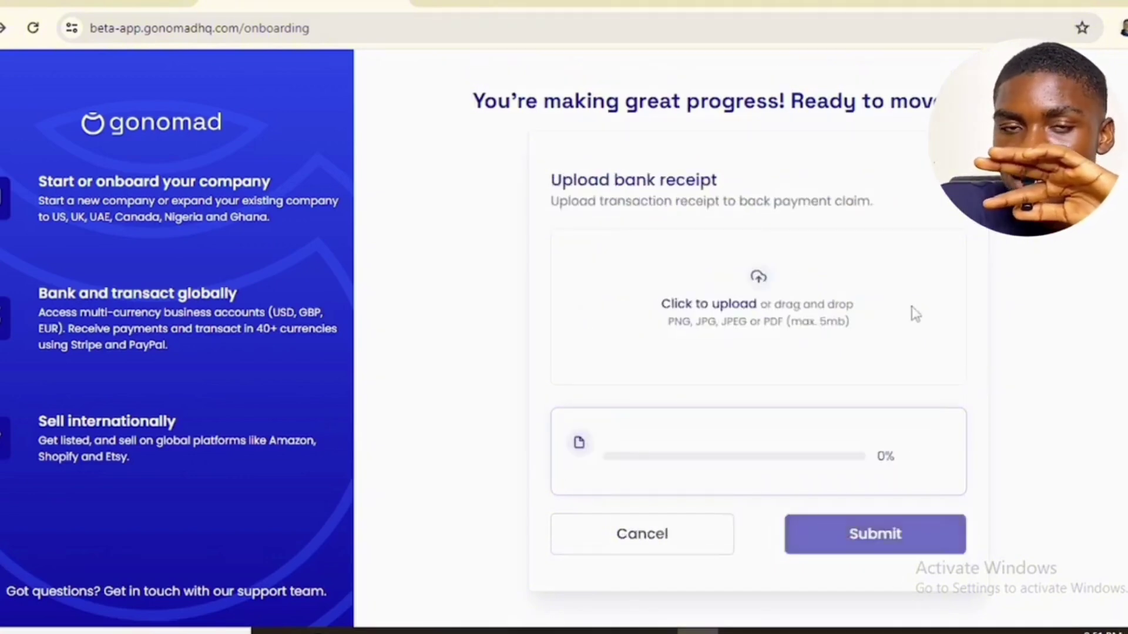